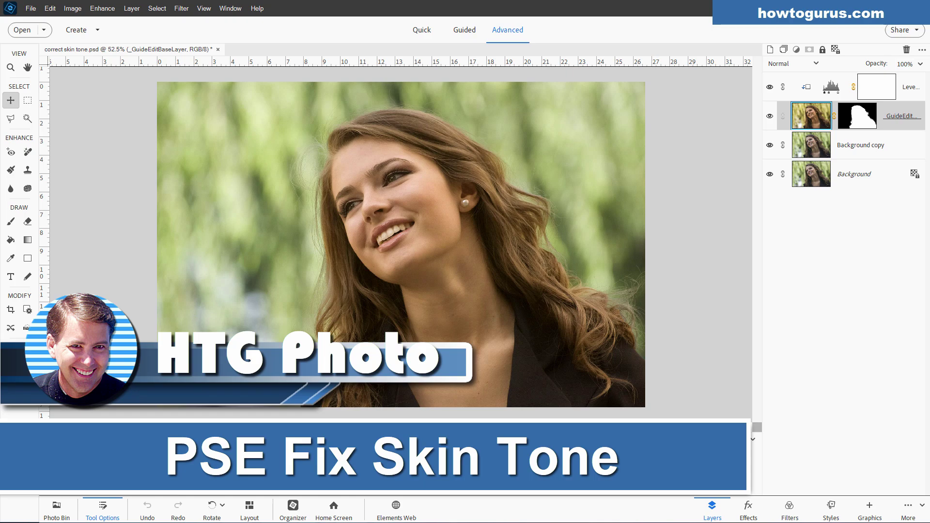
Step: Delete the Levels, GuideEdit and Background copy layers, keeping only Background
click(770, 116)
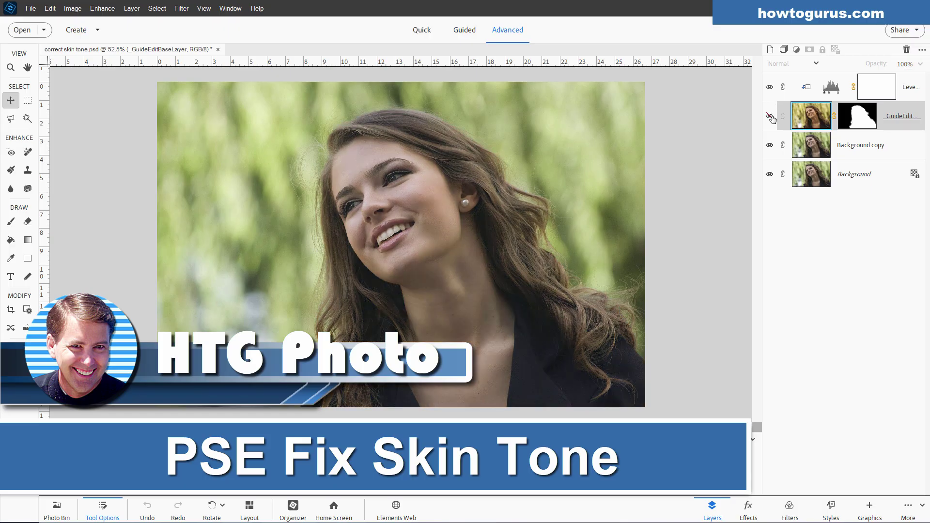
click(770, 116)
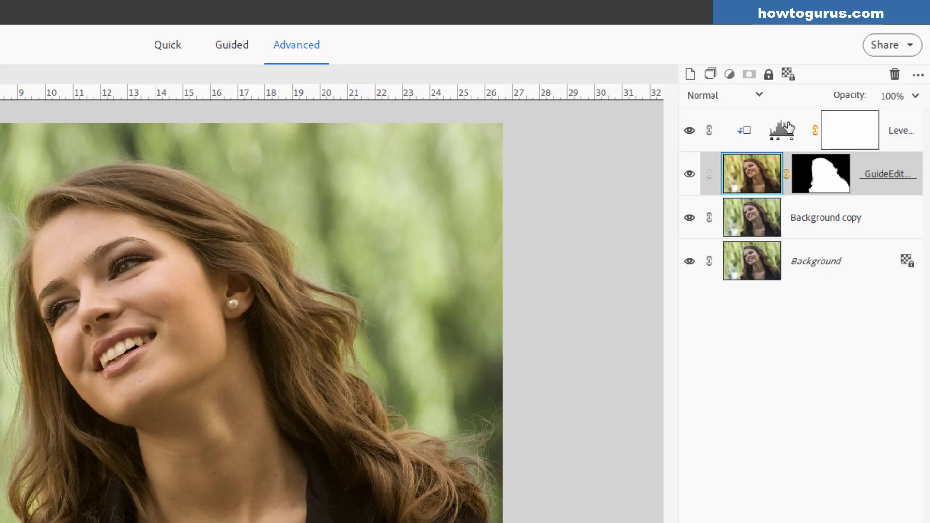
click(744, 125)
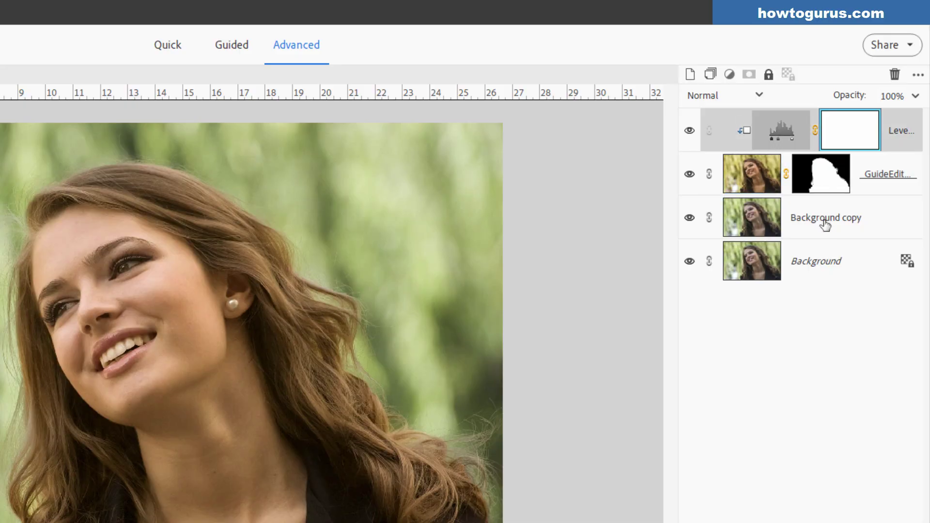
shift+click(837, 234)
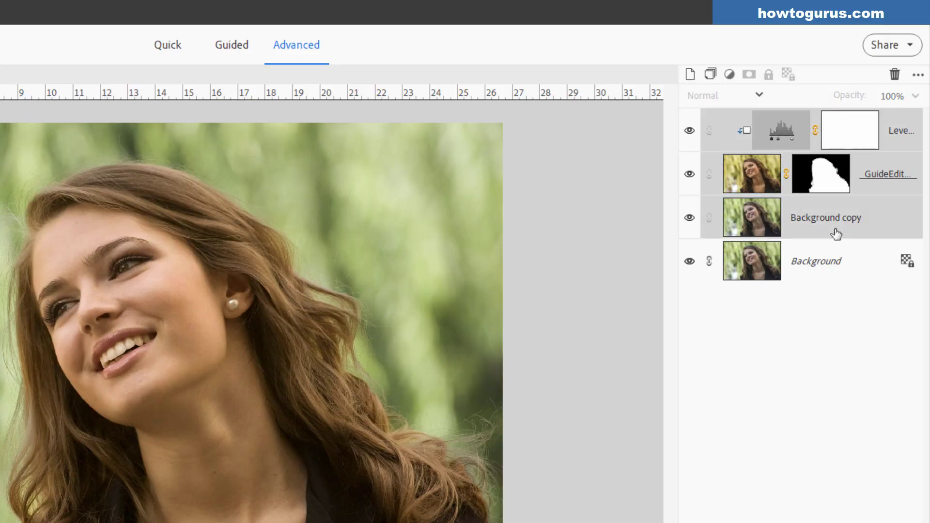
key(Delete)
key(Return)
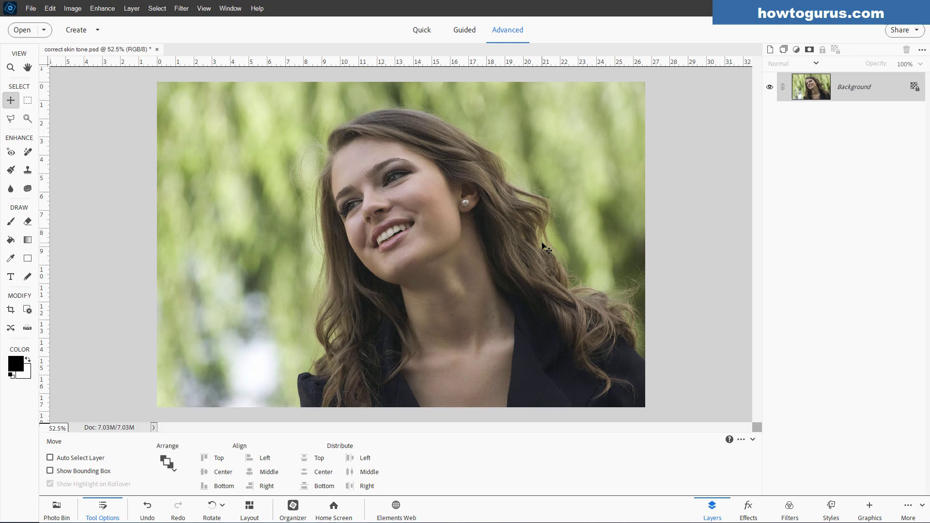
key(ctrl+0)
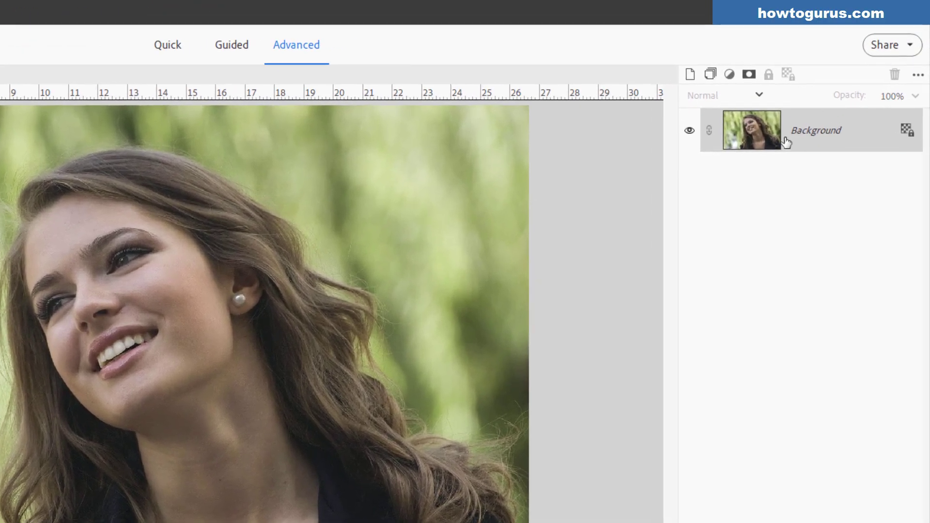
Step: Duplicate the Background layer as 'Background copy'
right_click(808, 136)
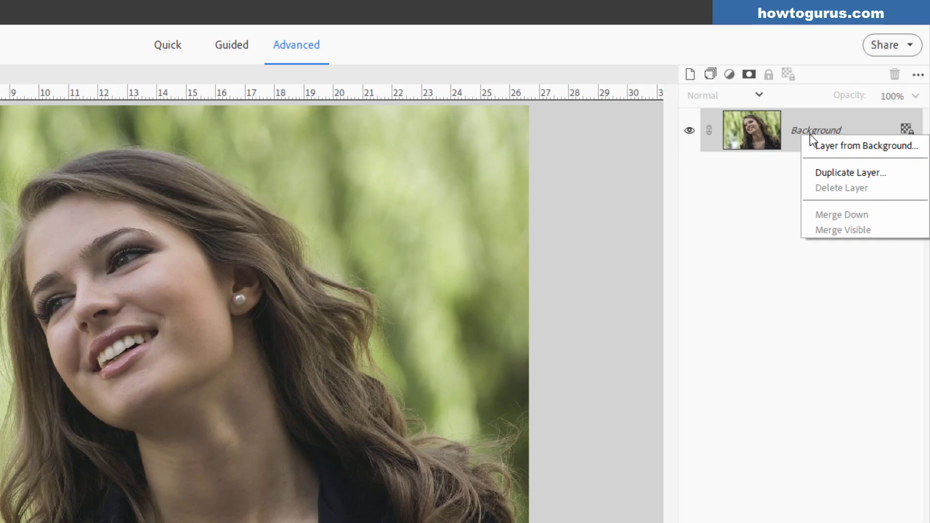
click(821, 173)
click(374, 237)
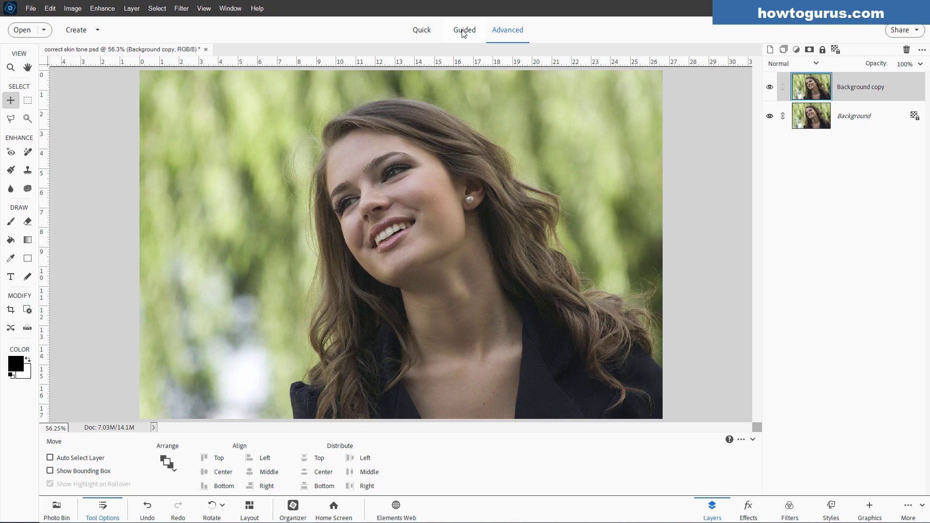
click(463, 30)
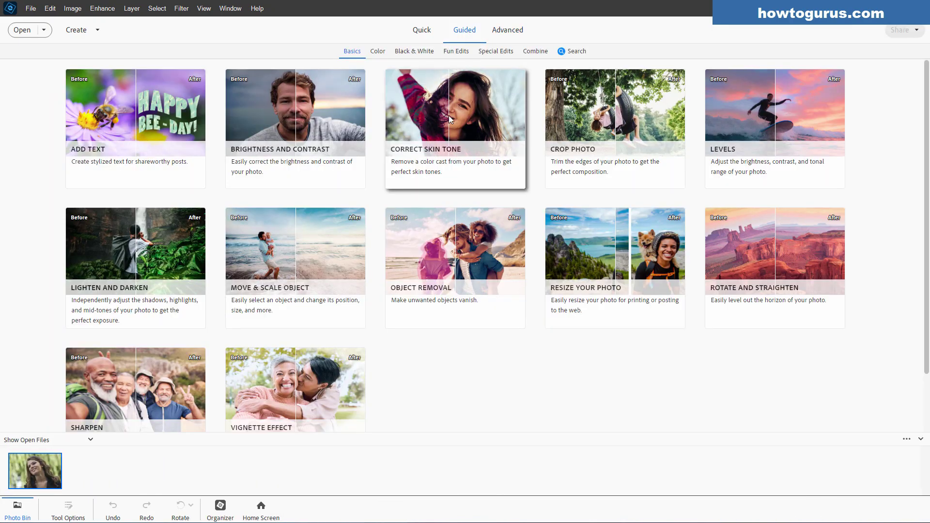
click(505, 33)
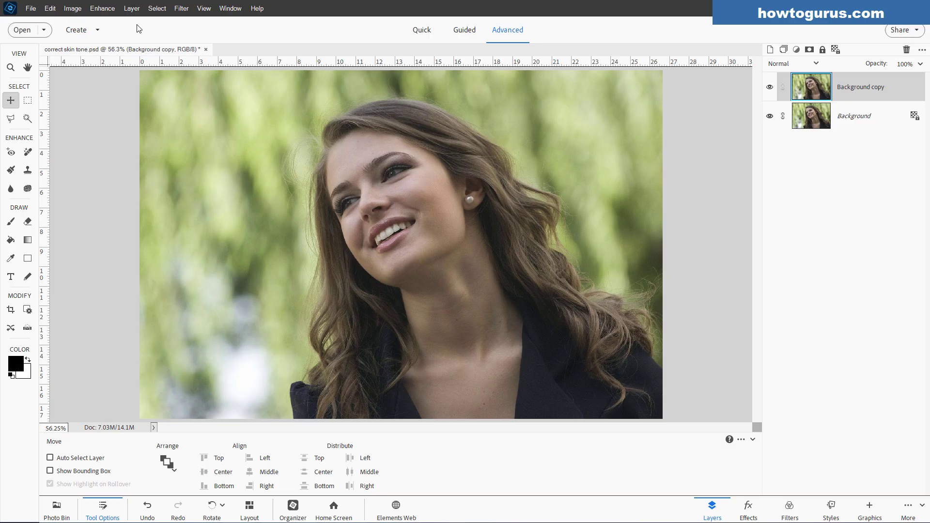
click(99, 10)
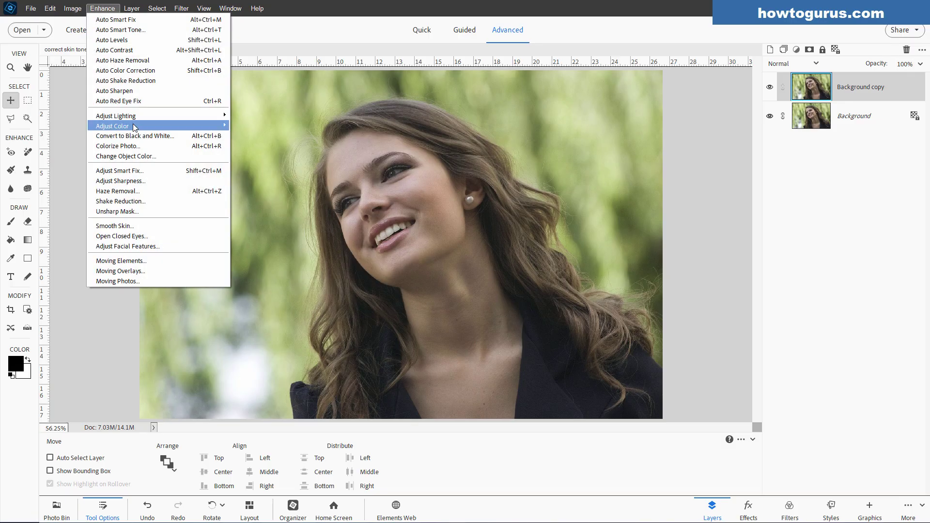
mouse_move(134, 128)
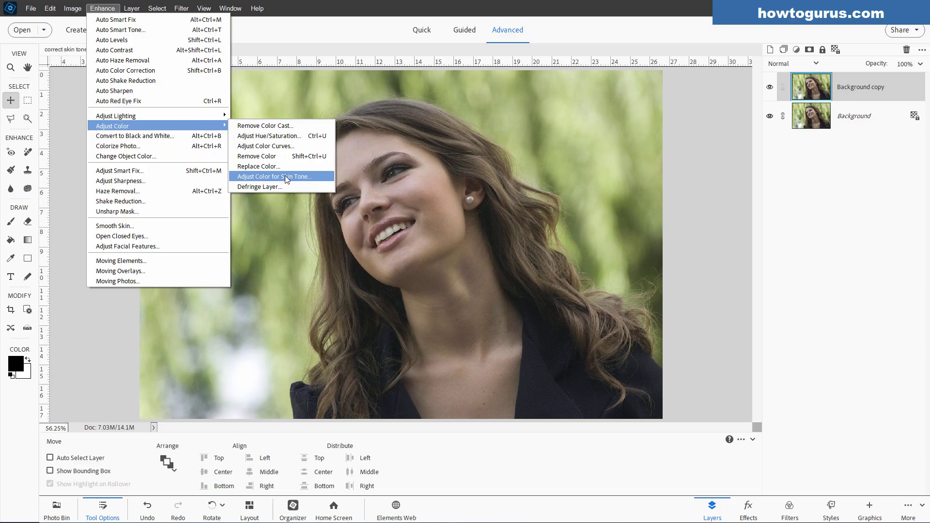
click(461, 41)
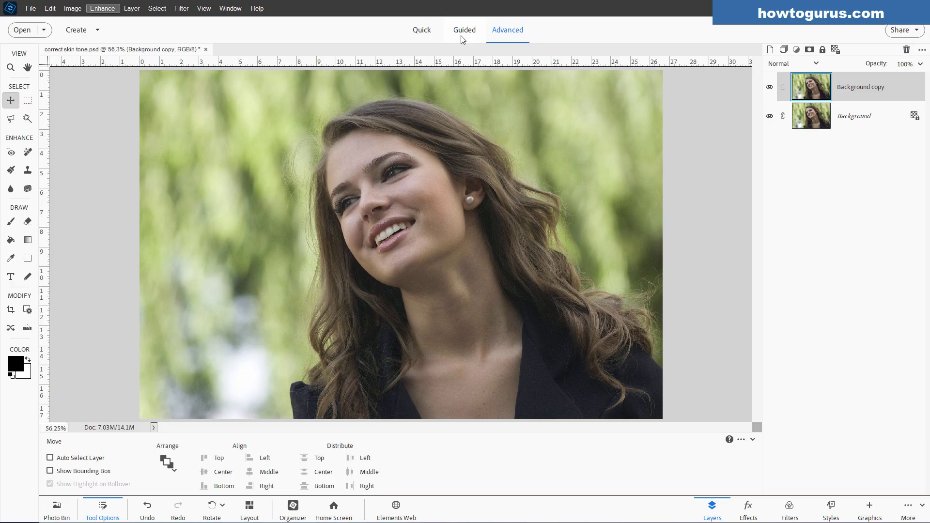
Step: Start the Correct Skin Tone guided edit from the Guided gallery
click(463, 33)
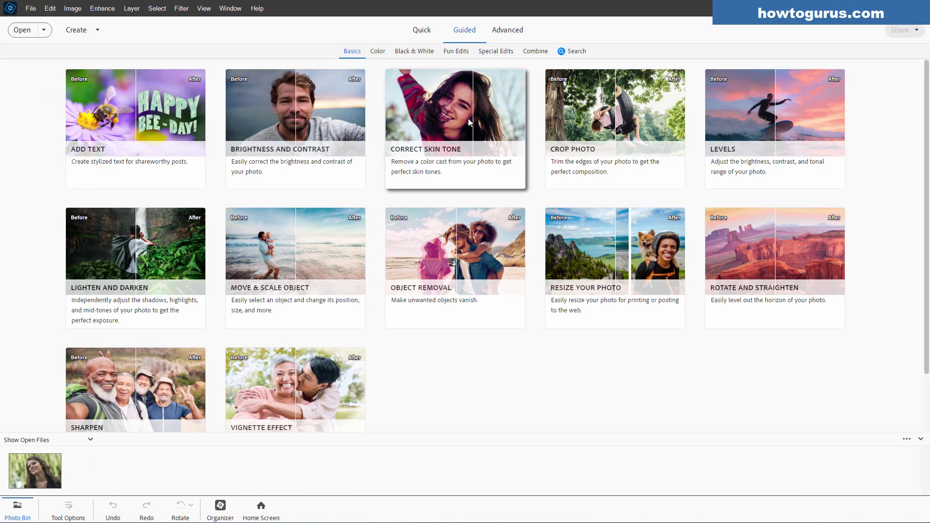
click(454, 112)
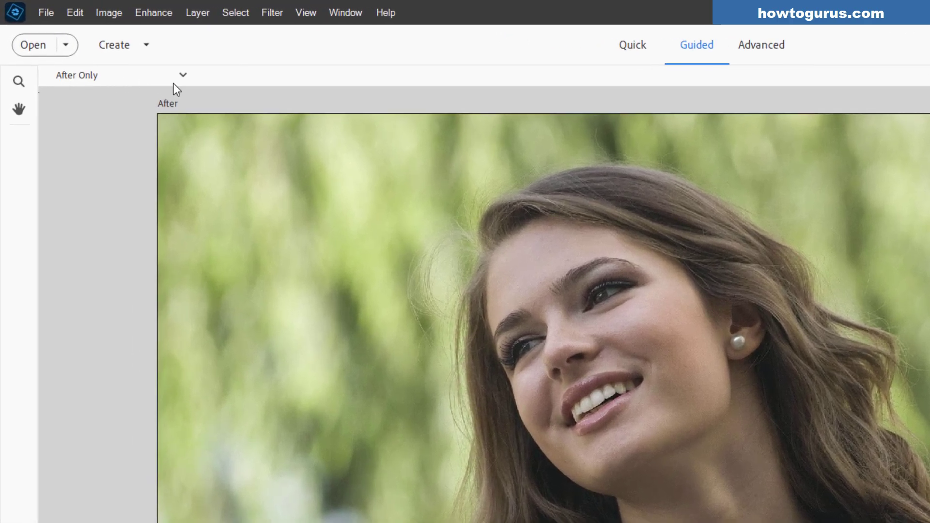
click(180, 77)
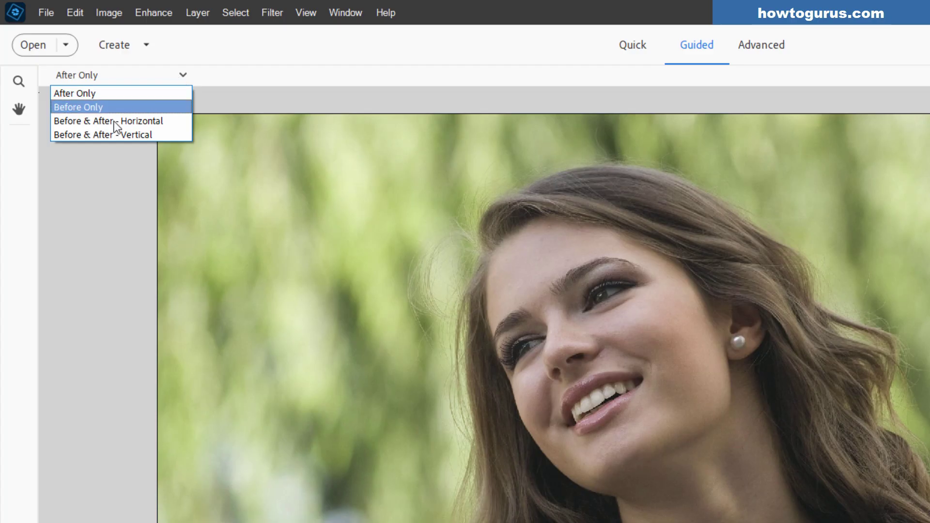
Step: Show Before & After horizontally and sample the skin tone from her cheek (Light 6549)
click(95, 122)
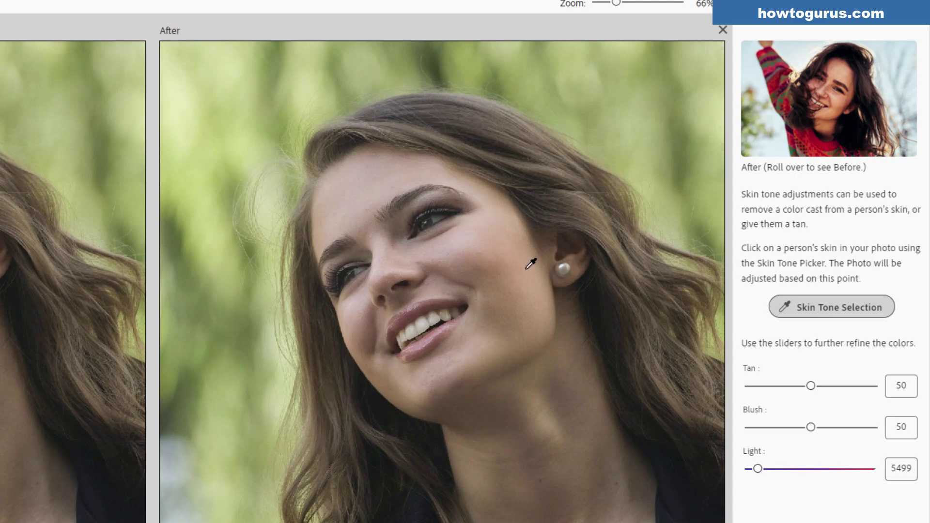
click(512, 245)
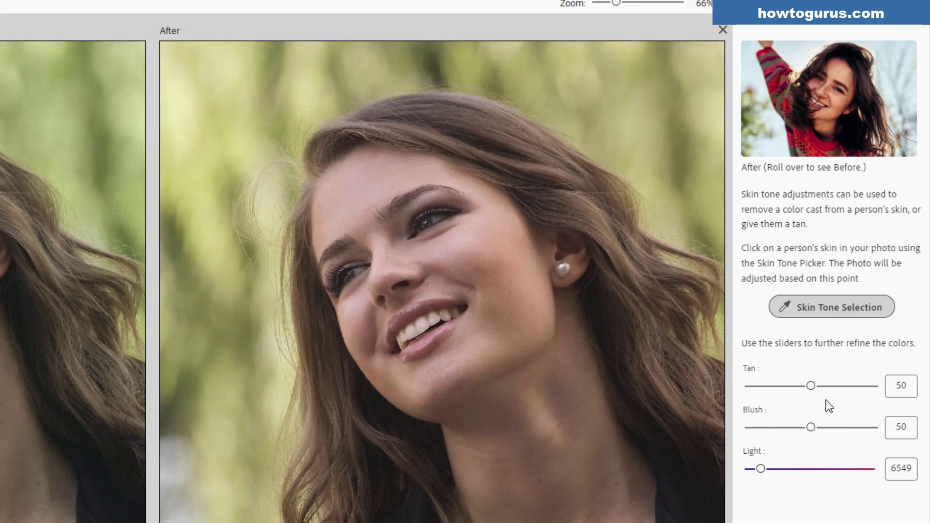
Step: Warm the skin by setting Tan to 82, Blush to 63 and Light to 12749
drag(814, 387, 851, 391)
drag(818, 429, 829, 431)
drag(761, 476, 781, 475)
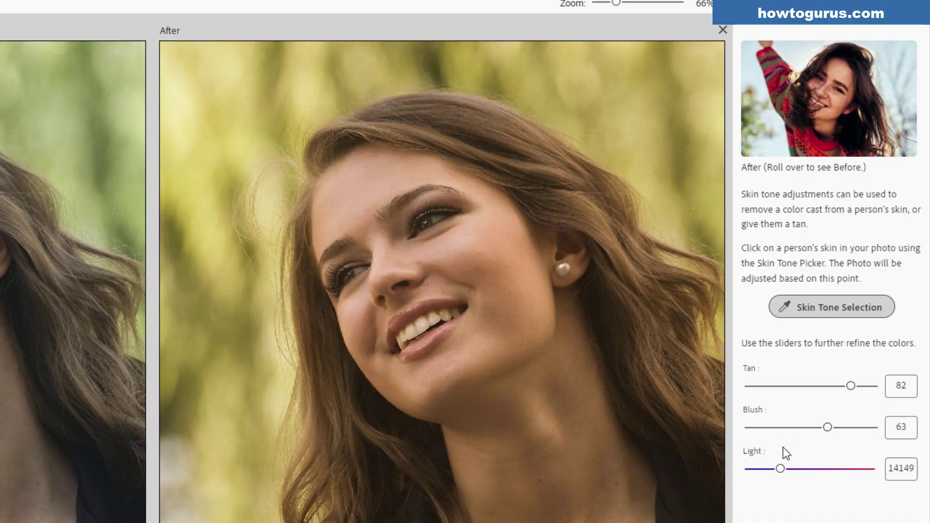
drag(782, 469, 778, 469)
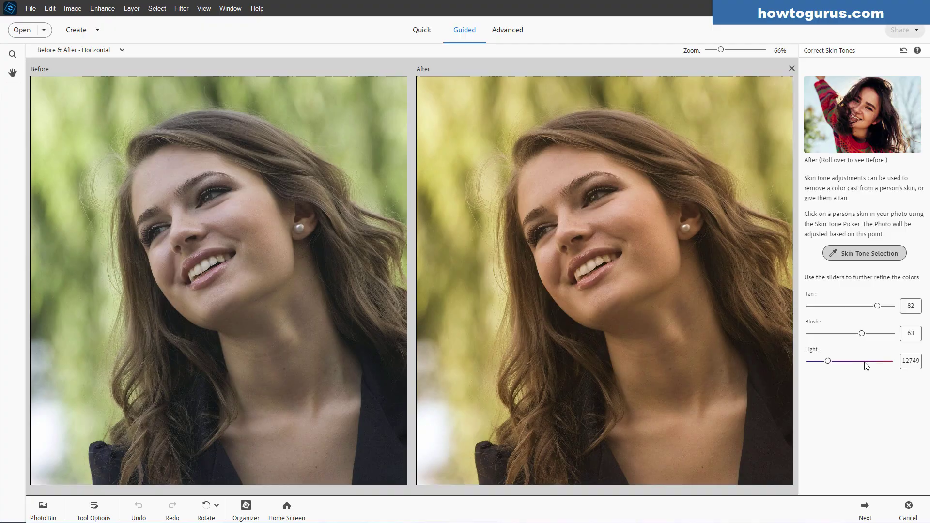
Step: Finish the skin tone step to reach the save and continue-editing options
click(875, 511)
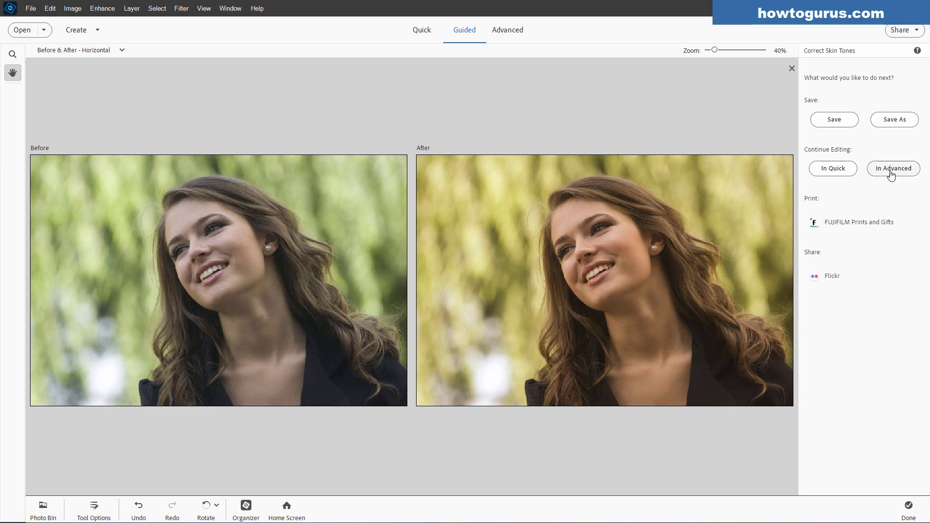
Step: Continue editing in Advanced mode with the warmed portrait as _GuideEditBaseLayer
click(891, 174)
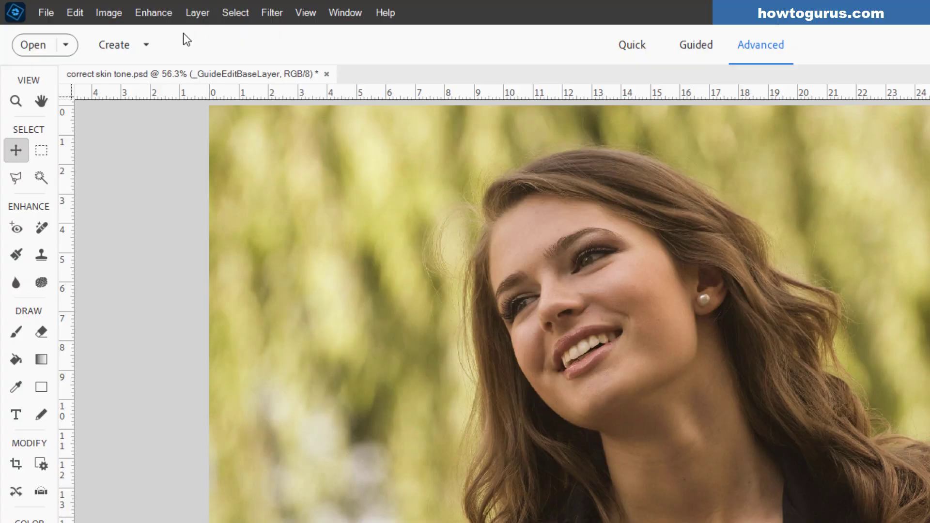
Step: Add a clipped Levels 1 adjustment layer with black input 14 and white input 238
click(131, 9)
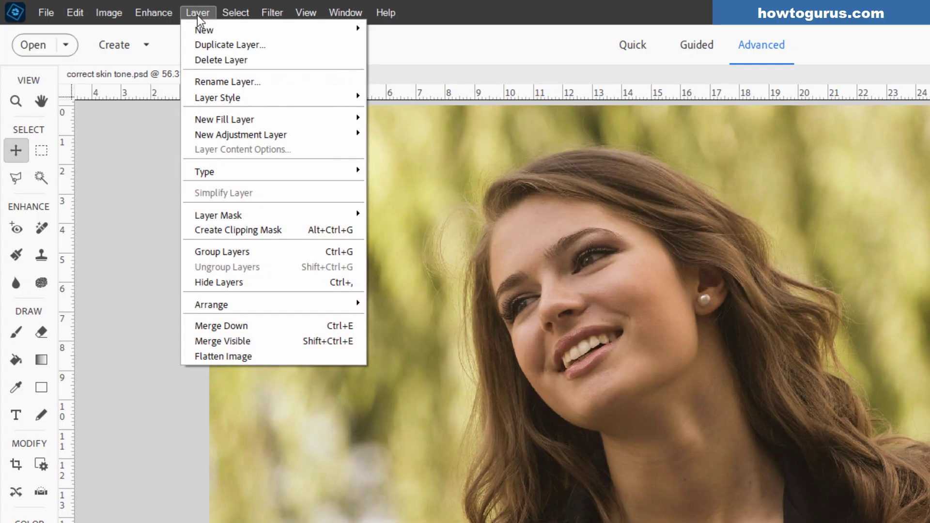
mouse_move(238, 136)
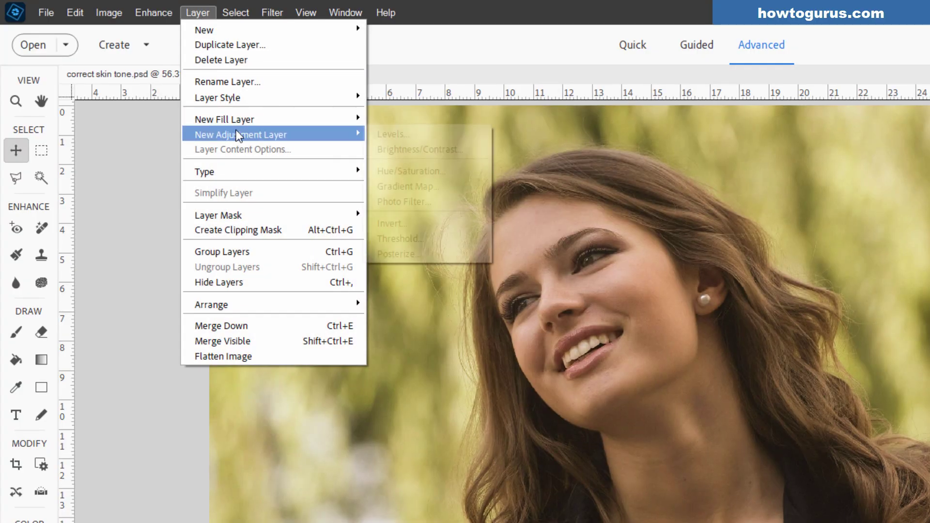
click(389, 134)
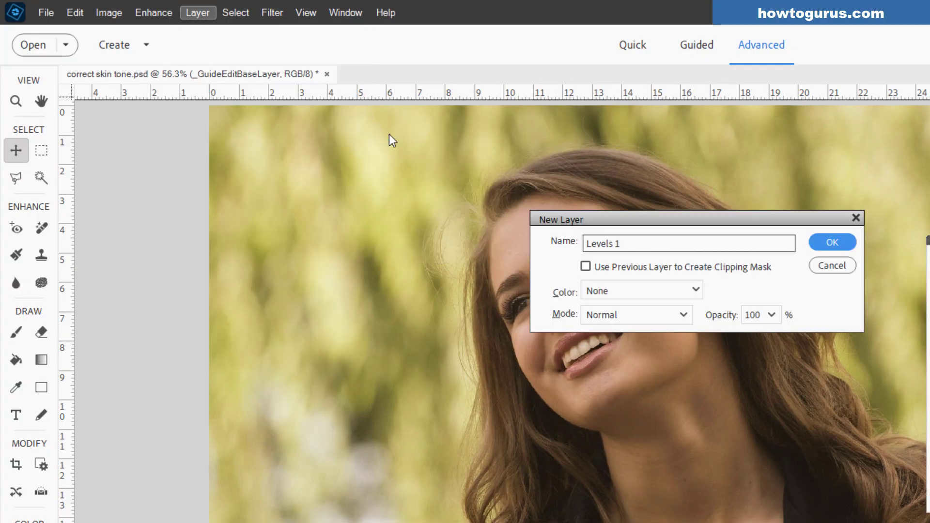
click(586, 267)
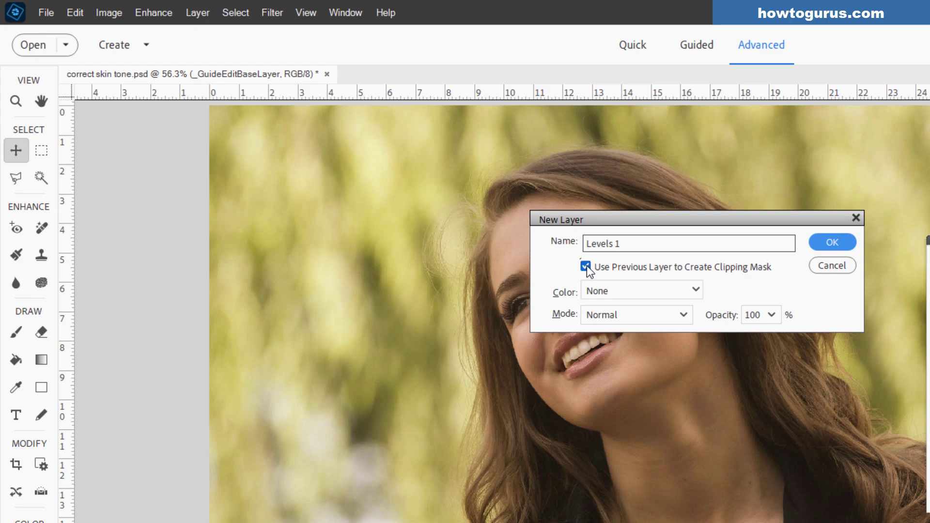
click(833, 242)
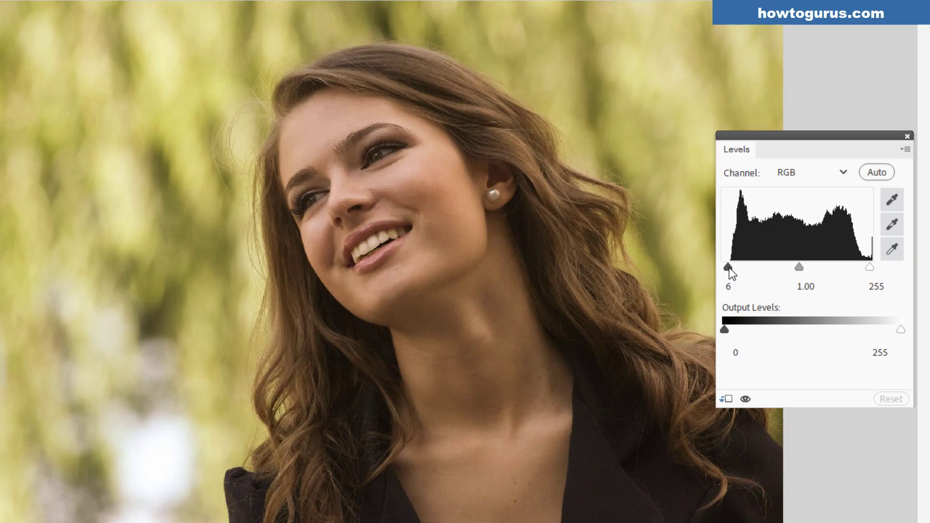
mouse_move(729, 268)
mouse_down()
mouse_move(766, 267)
mouse_move(725, 267)
mouse_move(735, 270)
mouse_up()
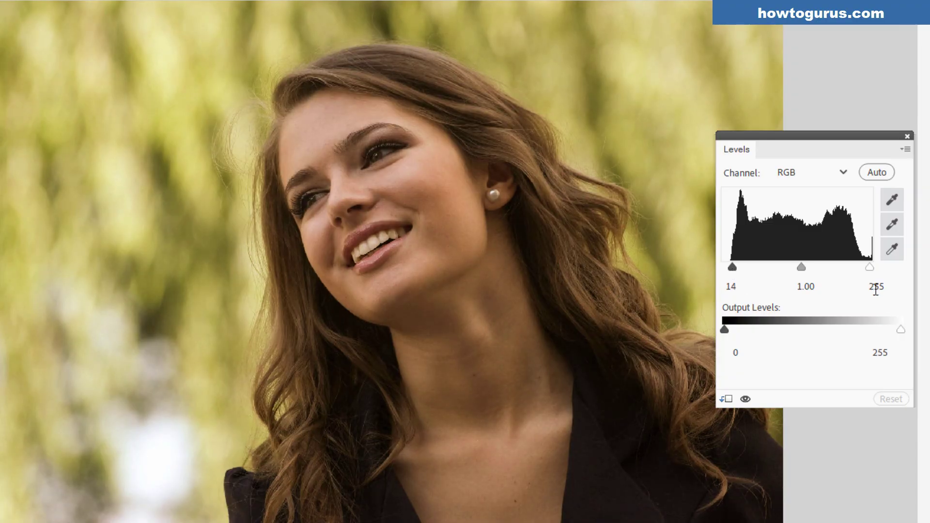
drag(869, 268, 861, 270)
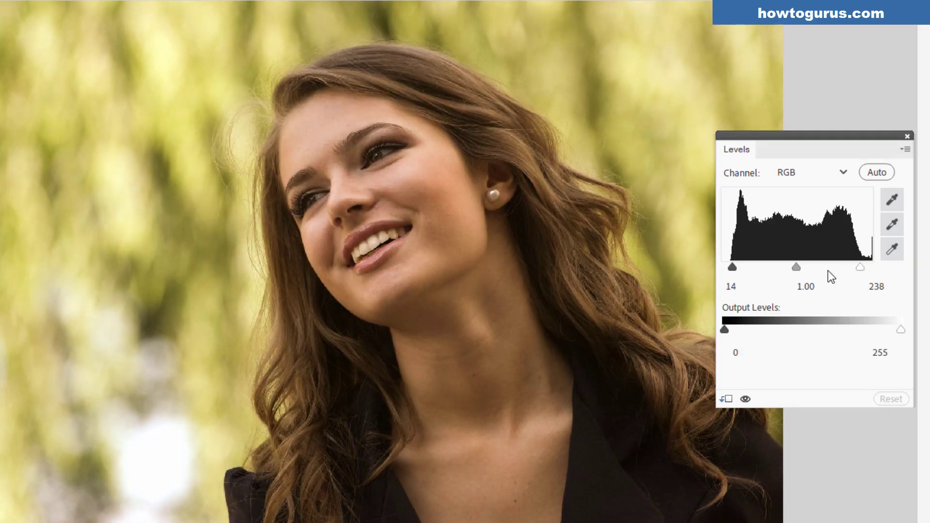
mouse_move(795, 268)
mouse_down()
mouse_move(783, 269)
mouse_move(795, 266)
mouse_up()
click(907, 137)
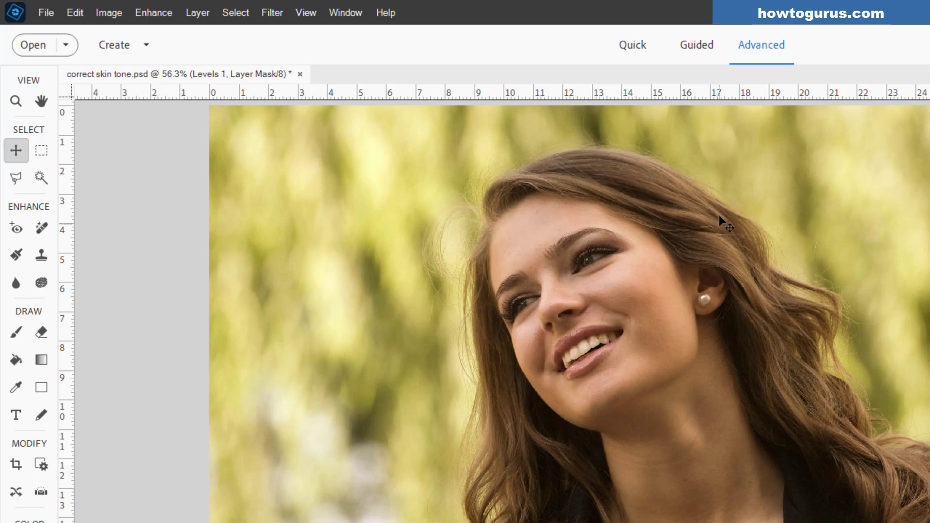
Step: Add a clipped Hue/Saturation 1 adjustment layer with Saturation raised to +12
click(196, 13)
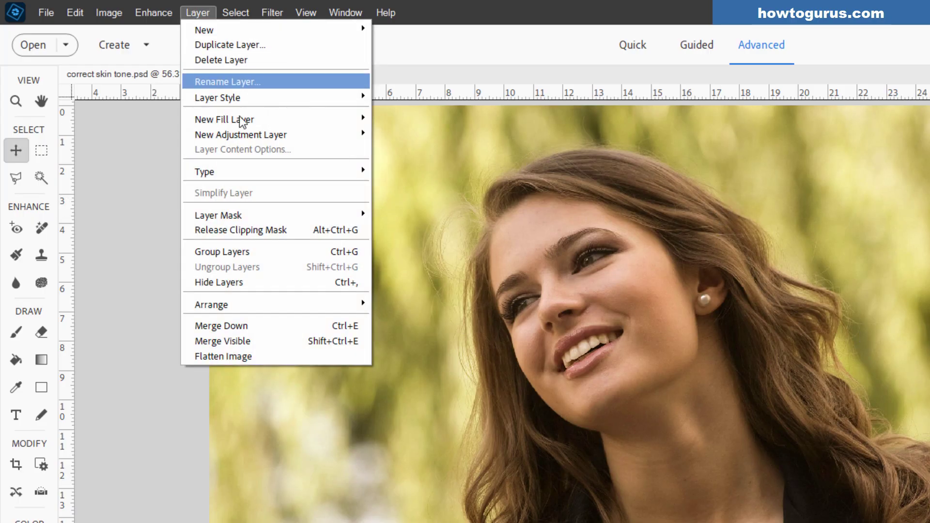
mouse_move(248, 135)
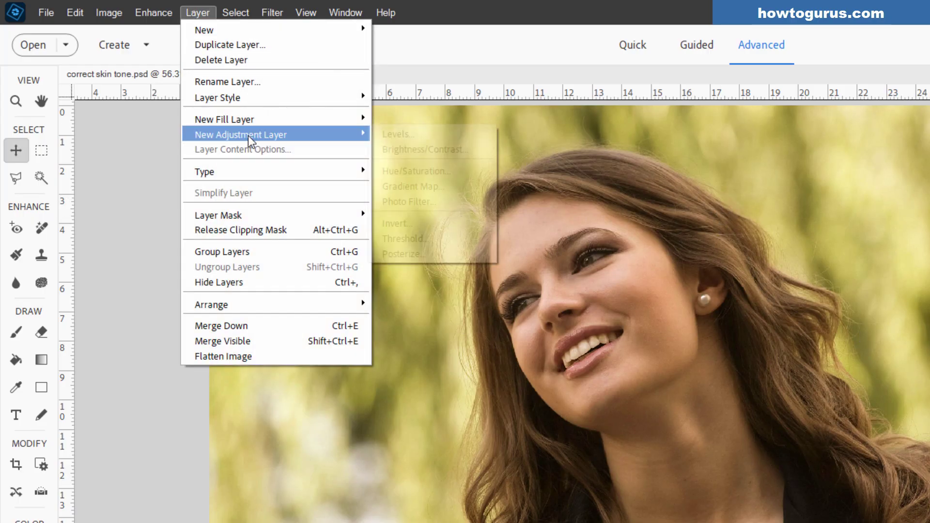
click(411, 170)
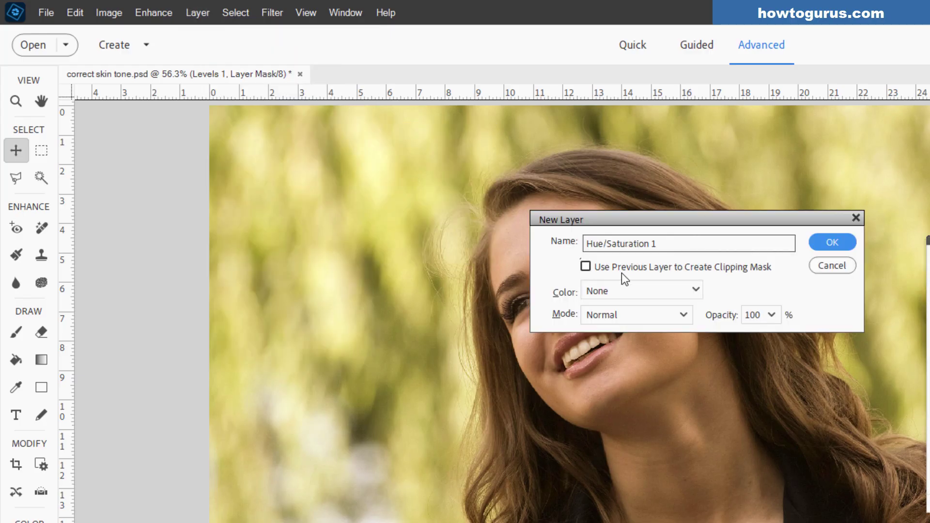
click(622, 269)
click(824, 244)
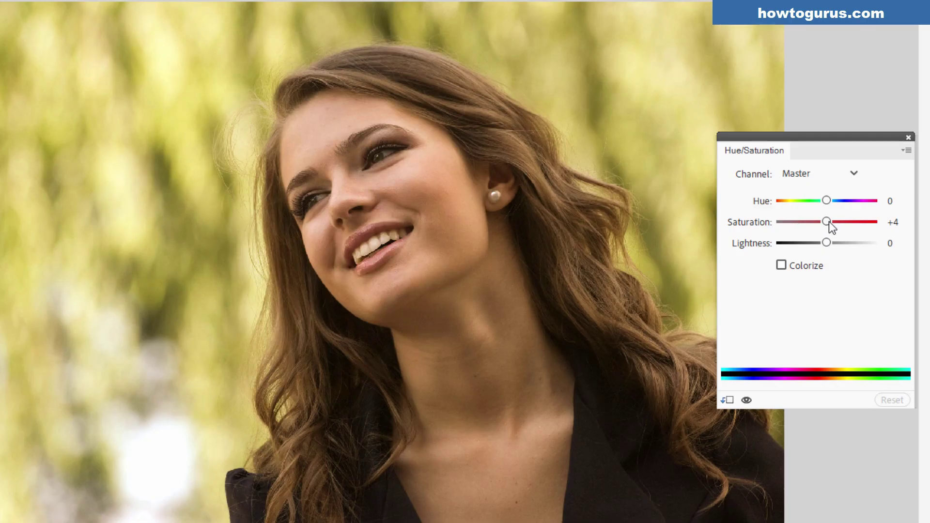
drag(830, 222, 833, 222)
click(909, 138)
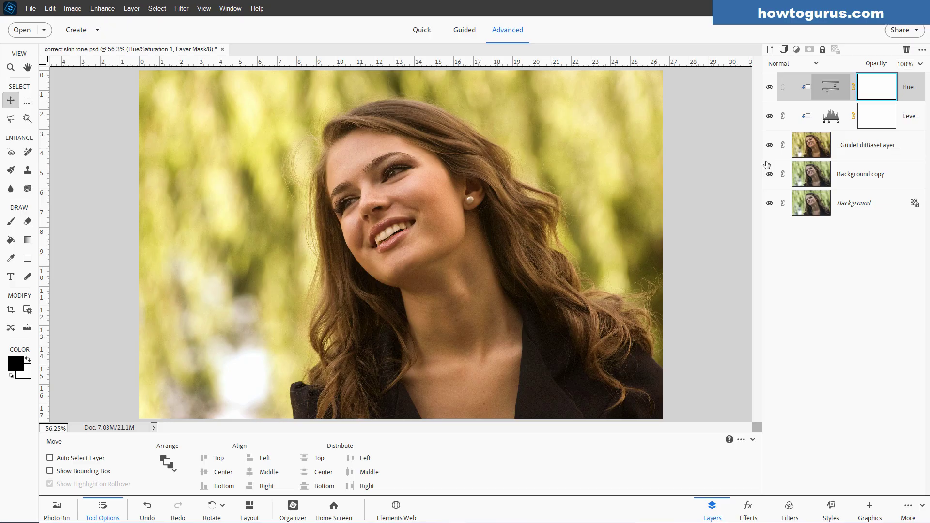
Step: On _GuideEditBaseLayer, use Select > Subject to isolate the woman from the background
click(848, 144)
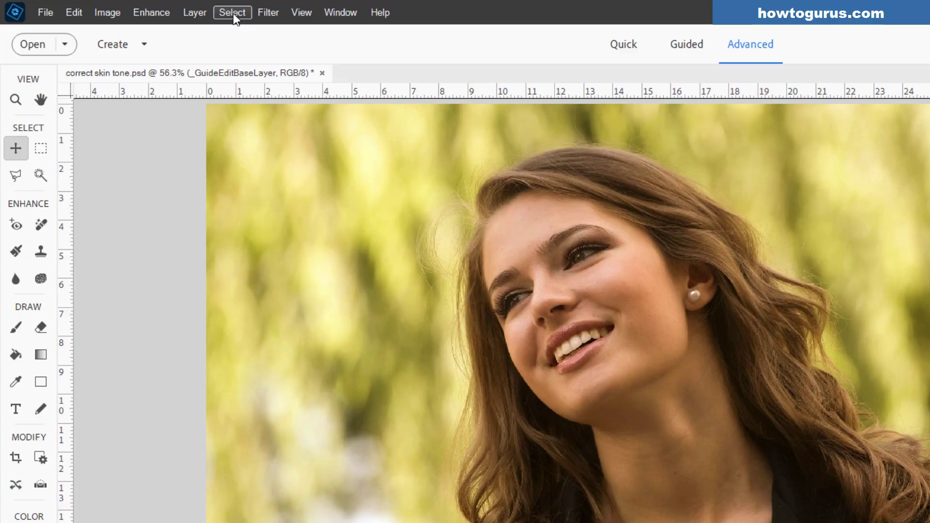
click(157, 8)
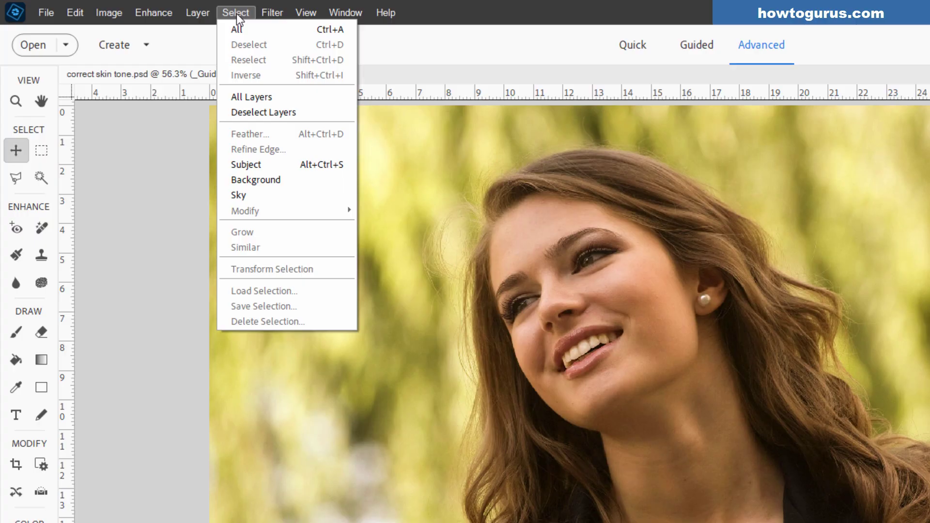
click(253, 167)
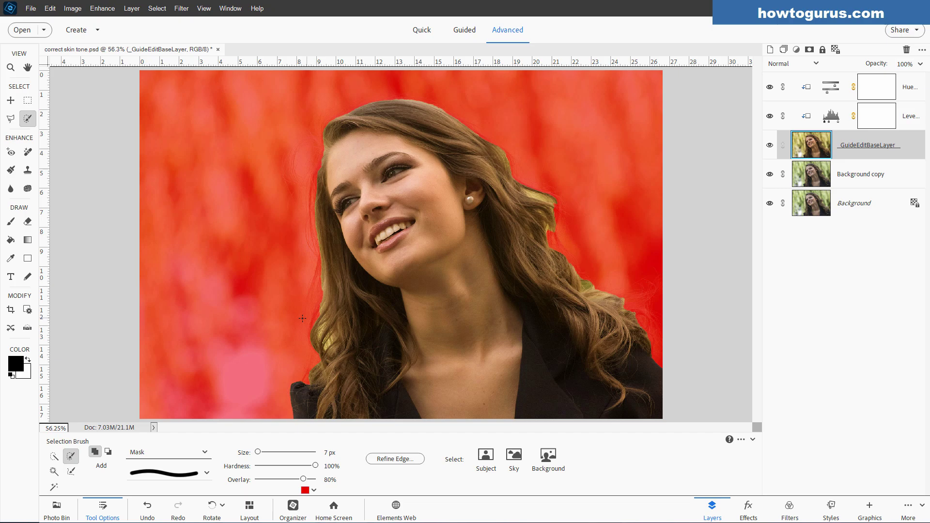
Step: Open Refine Edge on the woman's selection with the Overlay preview mode
click(401, 459)
click(717, 166)
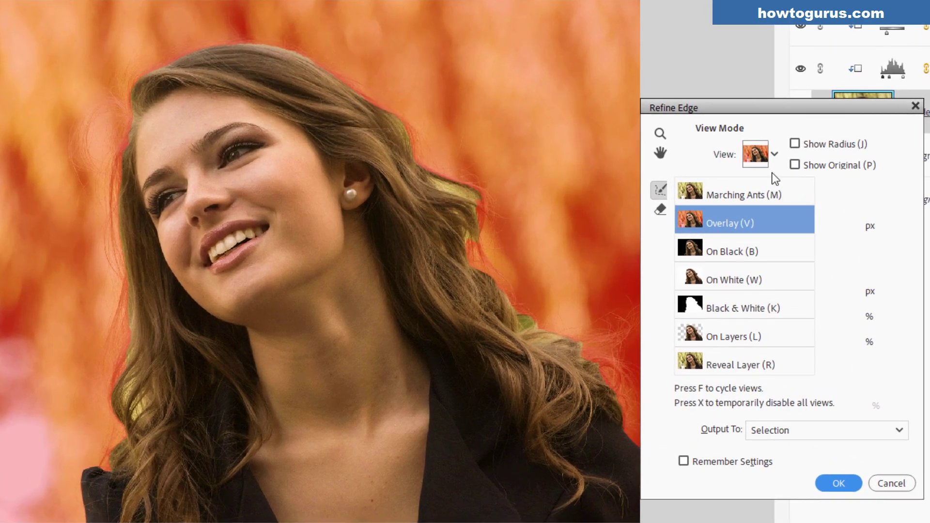
click(777, 156)
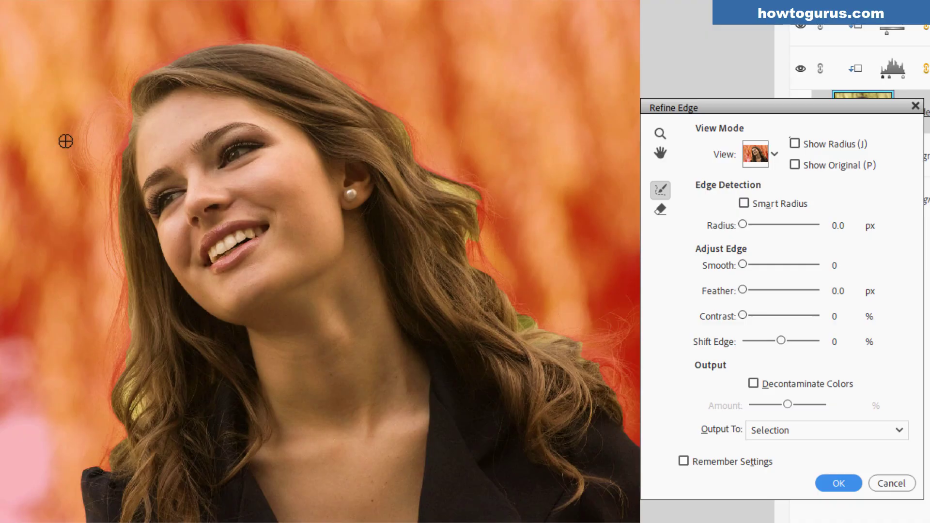
Step: Refine the hair edges along the forehead, left side, lower left, crown and behind the ear
drag(131, 121, 108, 276)
drag(117, 184, 122, 349)
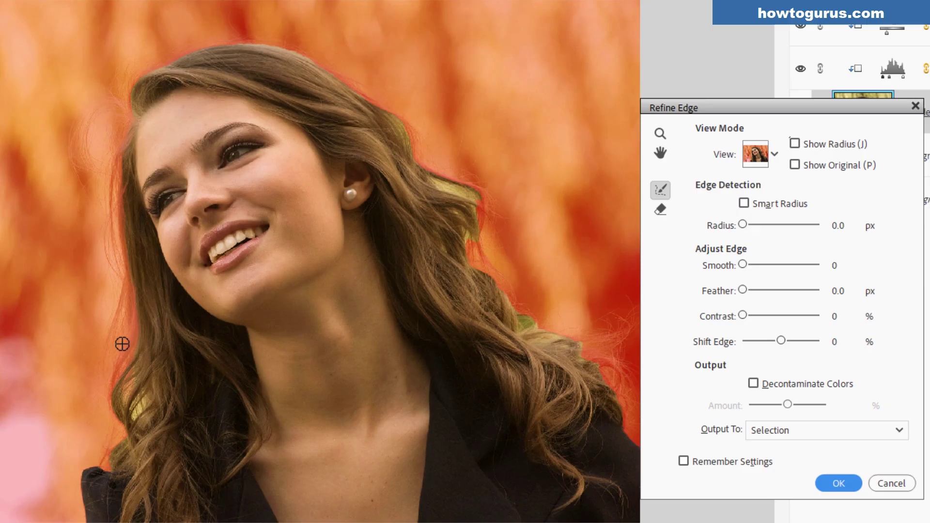
click(110, 359)
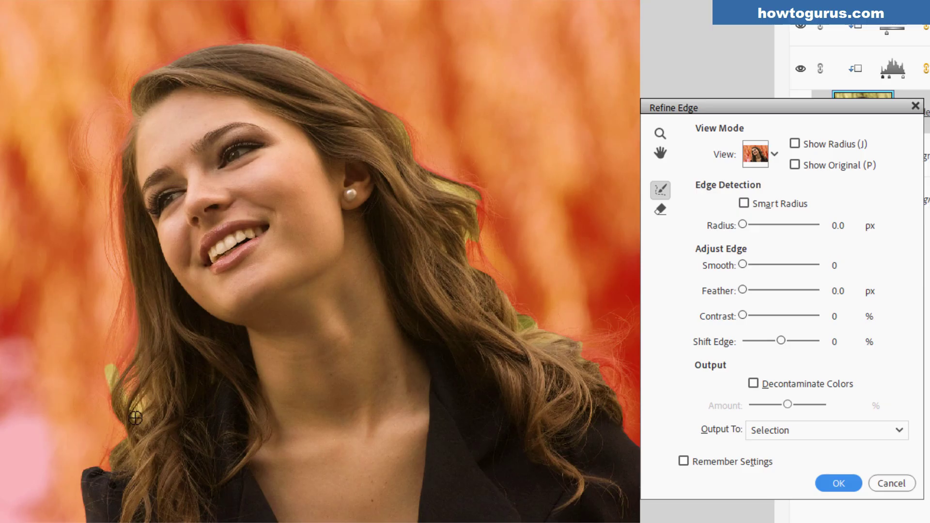
mouse_move(106, 369)
mouse_down()
mouse_move(124, 436)
mouse_move(109, 466)
mouse_up()
mouse_move(127, 103)
mouse_down()
mouse_move(147, 74)
mouse_move(200, 46)
mouse_move(281, 47)
mouse_move(289, 68)
mouse_move(302, 57)
mouse_move(369, 97)
mouse_move(374, 114)
mouse_move(398, 114)
mouse_move(444, 166)
mouse_move(473, 162)
mouse_move(453, 168)
mouse_move(425, 159)
mouse_move(503, 206)
mouse_up()
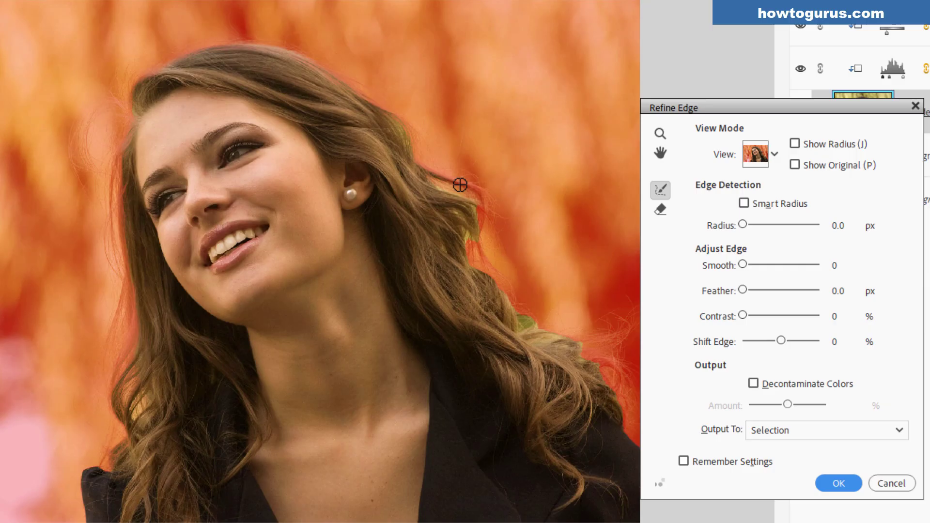
mouse_move(493, 249)
mouse_down()
mouse_move(462, 221)
mouse_move(480, 260)
mouse_move(470, 242)
mouse_move(491, 251)
mouse_move(481, 226)
mouse_move(481, 265)
mouse_move(467, 251)
mouse_move(475, 265)
mouse_move(541, 317)
mouse_move(528, 310)
mouse_move(541, 335)
mouse_move(560, 337)
mouse_move(561, 325)
mouse_move(476, 285)
mouse_move(545, 330)
mouse_move(537, 340)
mouse_move(517, 319)
mouse_move(528, 333)
mouse_move(551, 319)
mouse_move(542, 338)
mouse_move(585, 344)
mouse_move(584, 357)
mouse_move(616, 391)
mouse_up()
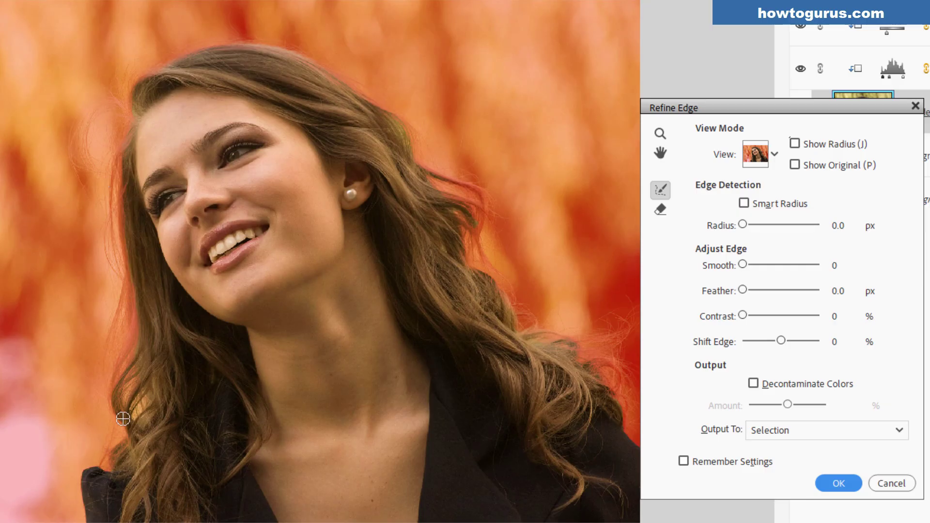
mouse_move(108, 426)
mouse_down()
mouse_move(141, 398)
mouse_move(120, 431)
mouse_move(145, 404)
mouse_move(114, 441)
mouse_up()
Step: Set the Refine Edge output to Layer Mask
drag(783, 108, 745, 112)
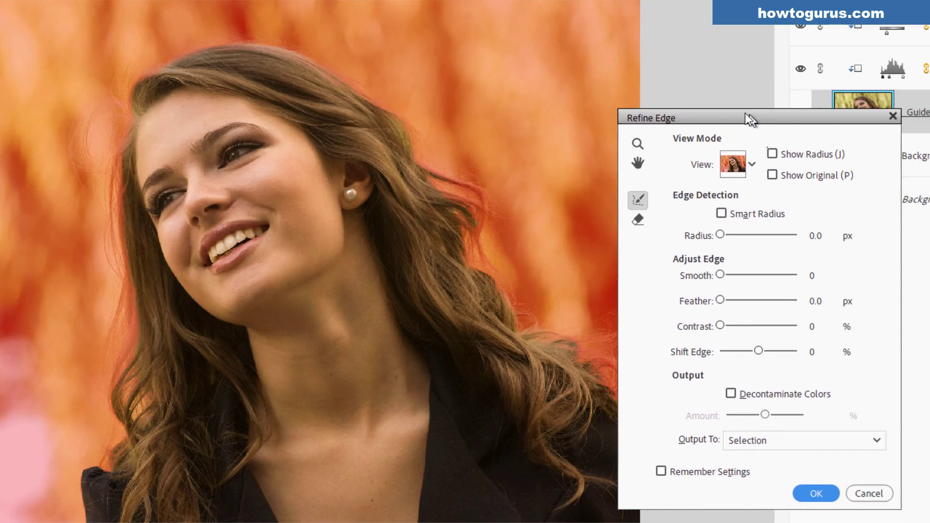
click(742, 436)
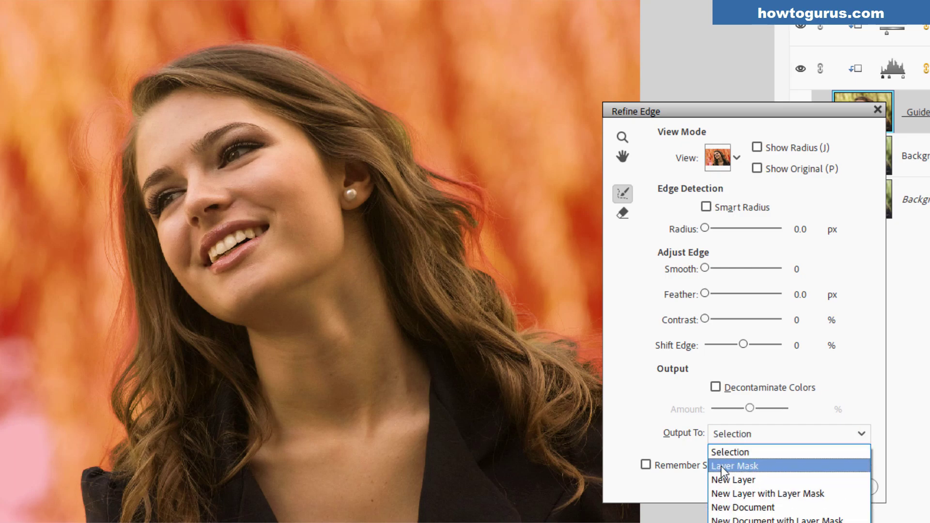
click(740, 466)
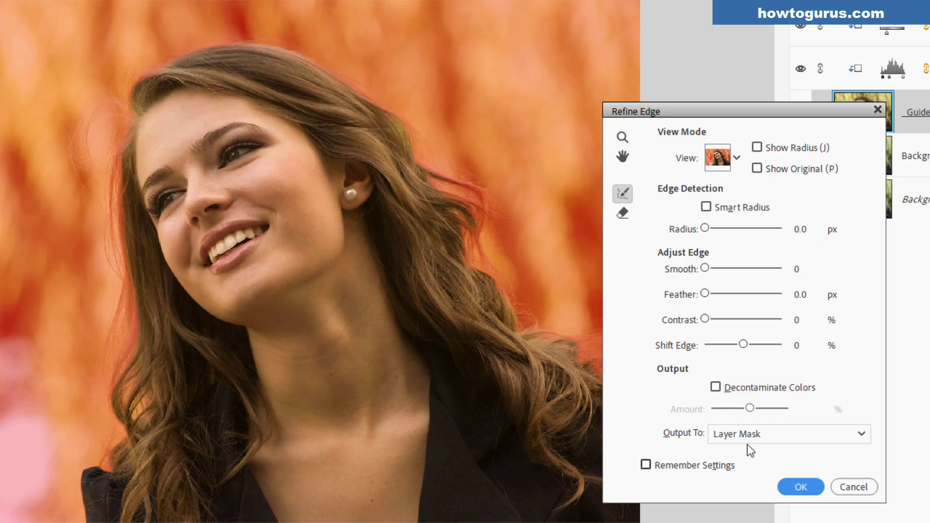
click(801, 487)
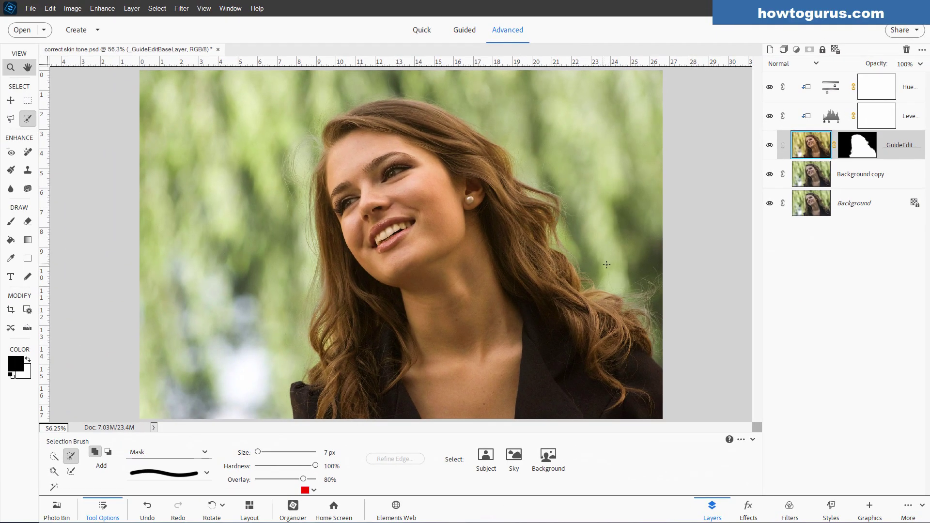